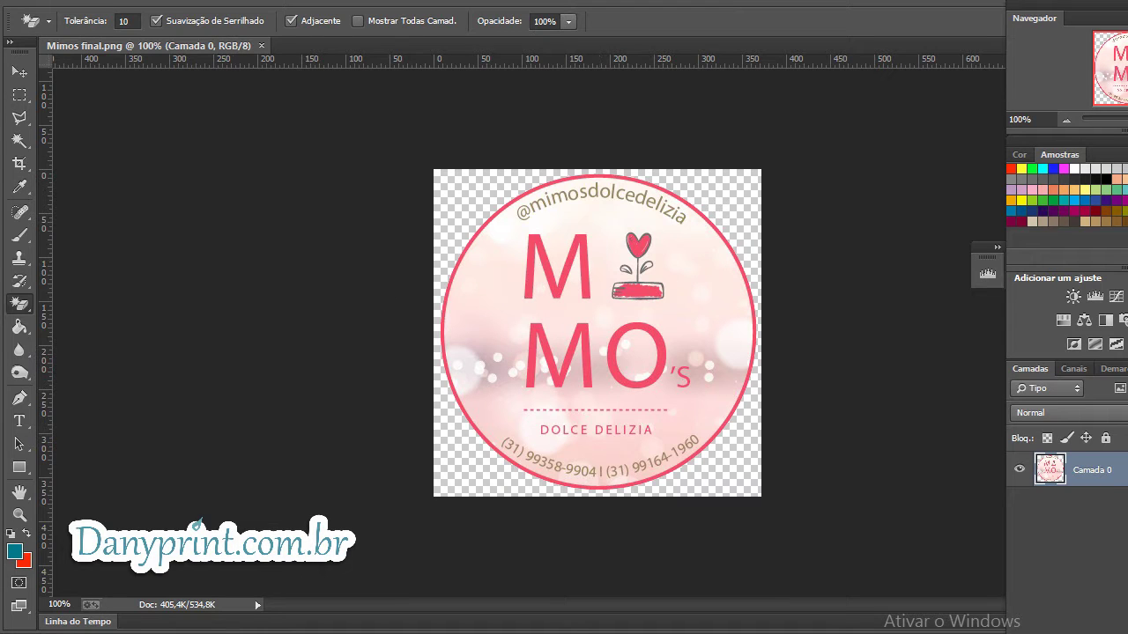
# - Check the pixel dimensions and resolution of the Mimos final.png logo in the image size settings
pyautogui.click(480, 202)
pyautogui.click(150, 1)
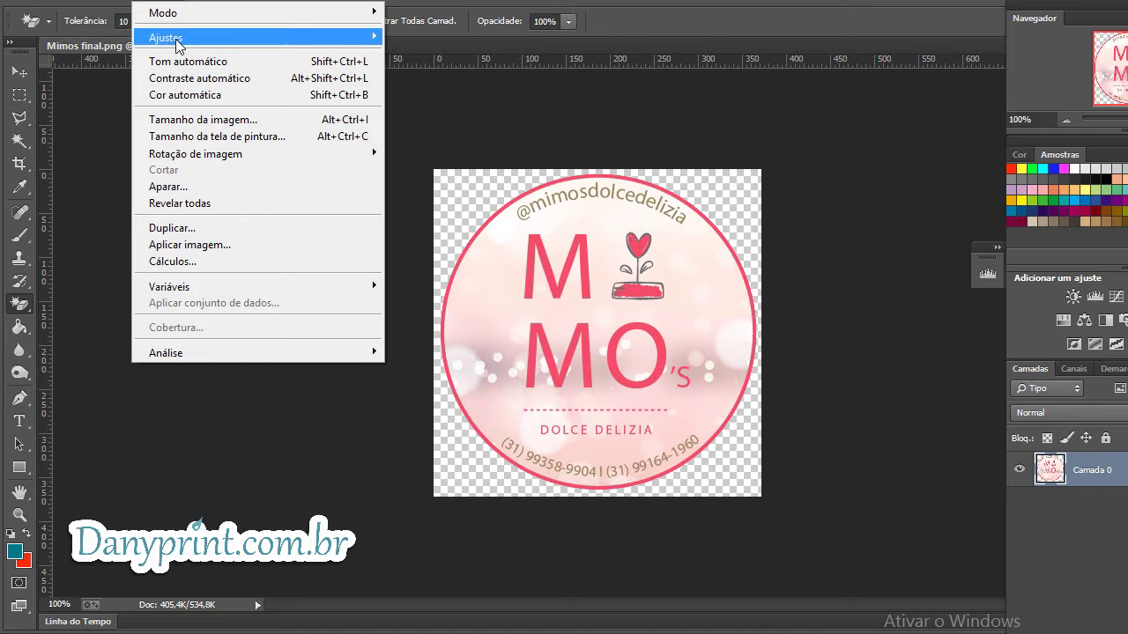
pyautogui.click(176, 123)
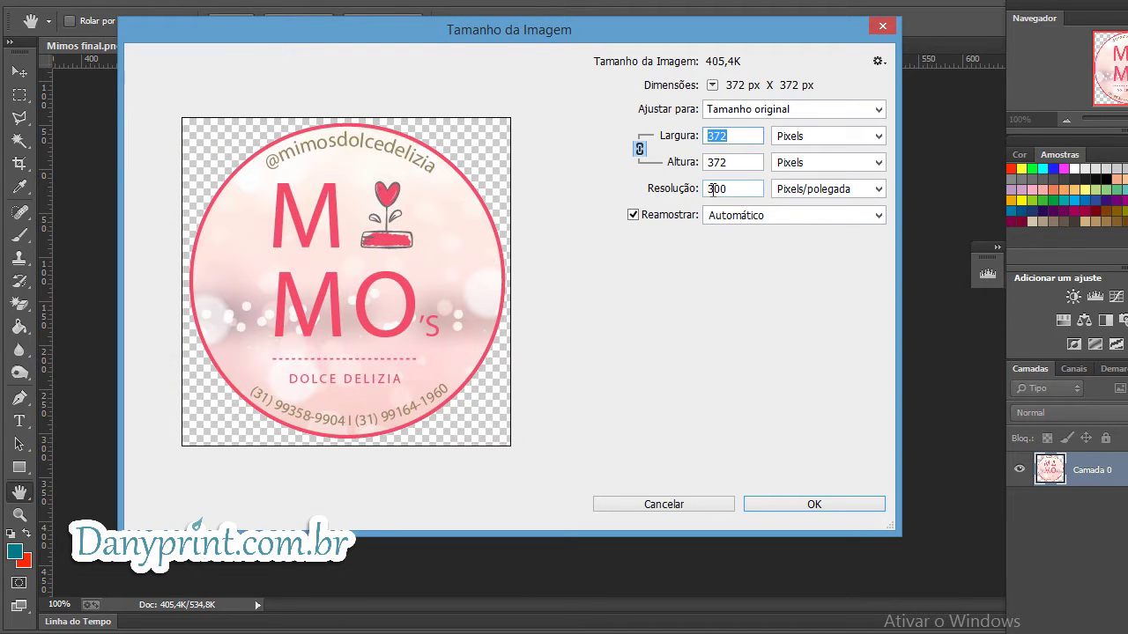
pyautogui.click(882, 27)
pyautogui.press('e')
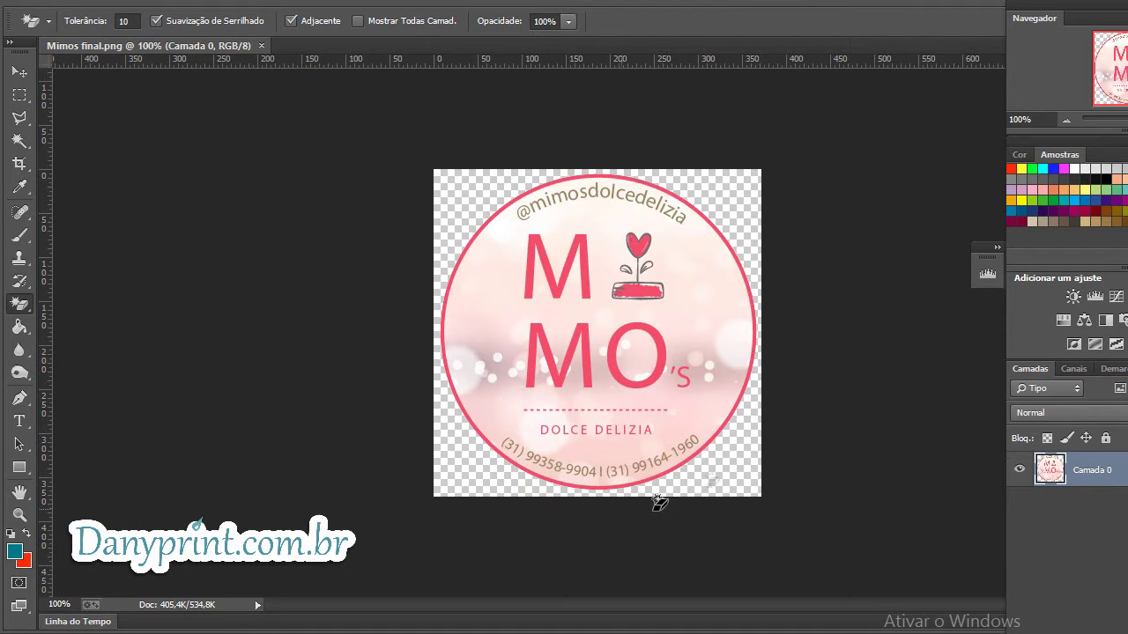
pyautogui.click(627, 289)
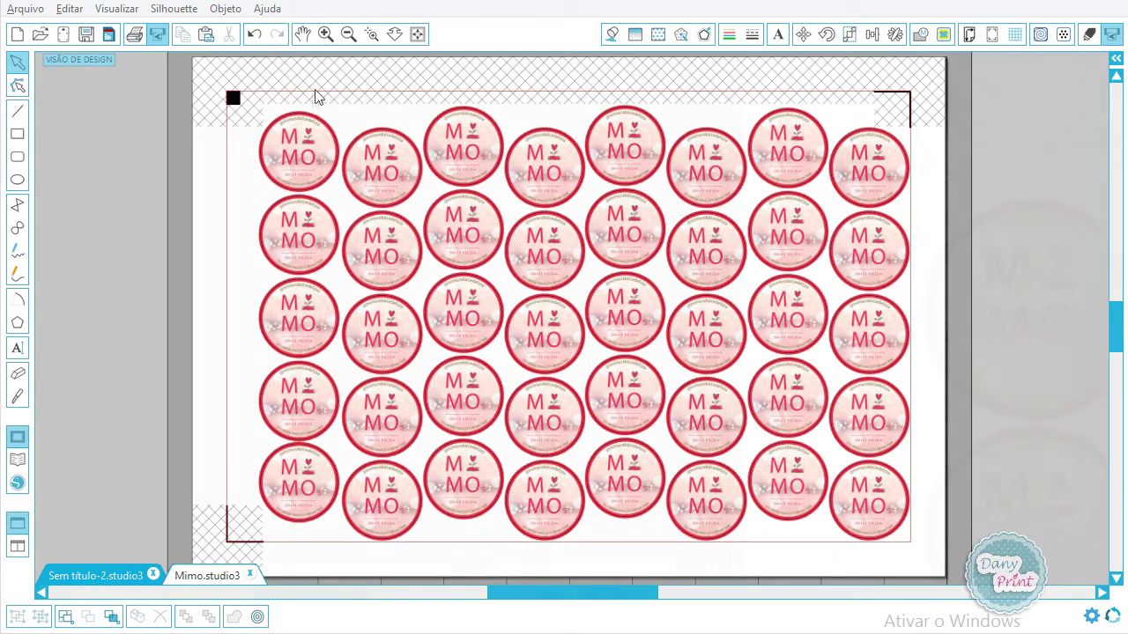
# - In Silhouette Studio, paste the Mimo's logo beside the page and draw a circle about 31.6 mm in diameter near it
pyautogui.scroll(3, 315, 93)
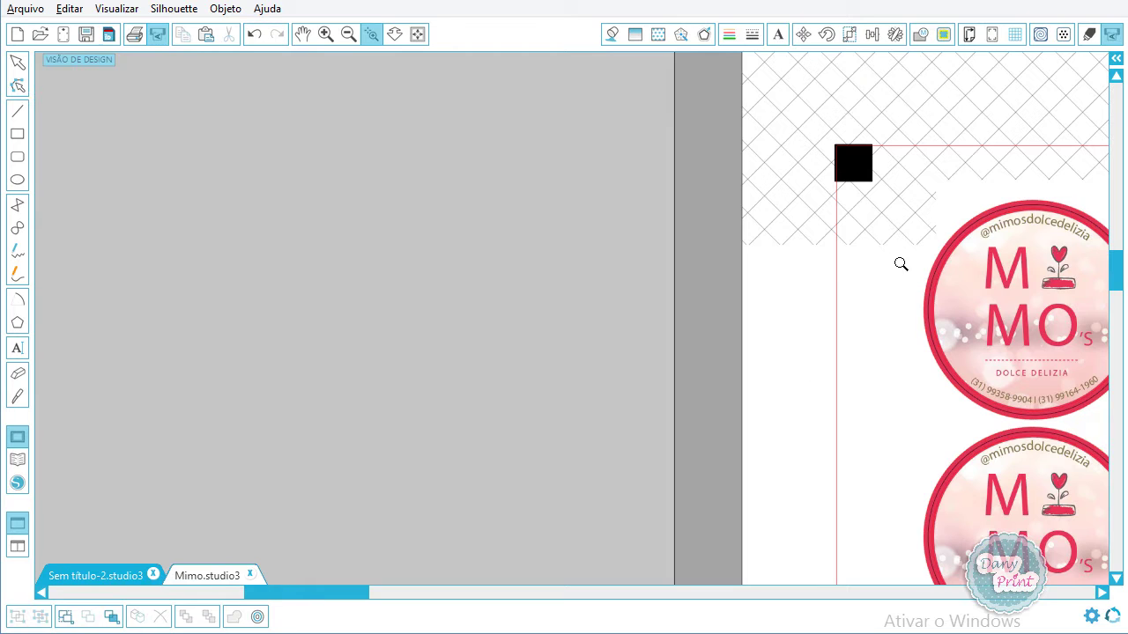
pyautogui.hotkey('ctrl', 'v')
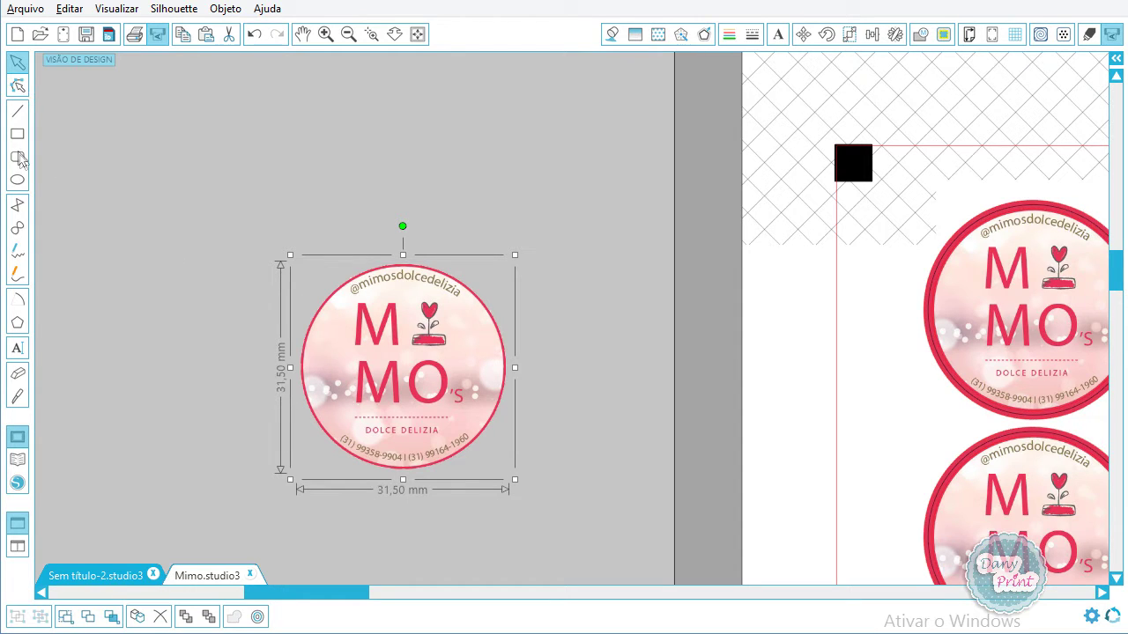
pyautogui.click(18, 182)
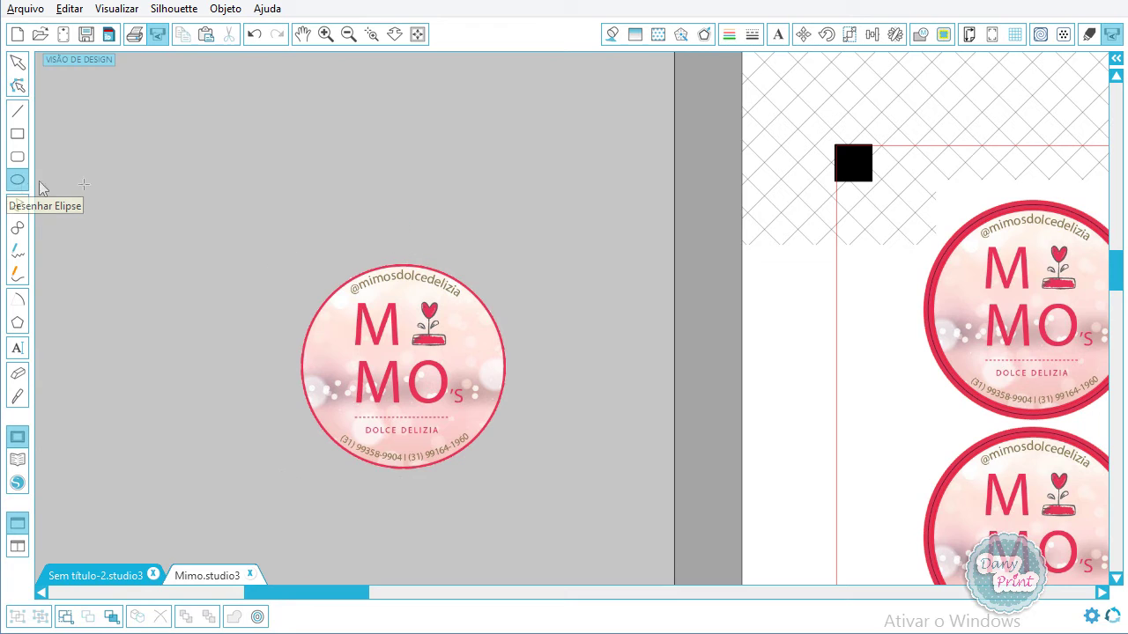
pyautogui.moveTo(134, 110); pyautogui.dragTo(354, 328)
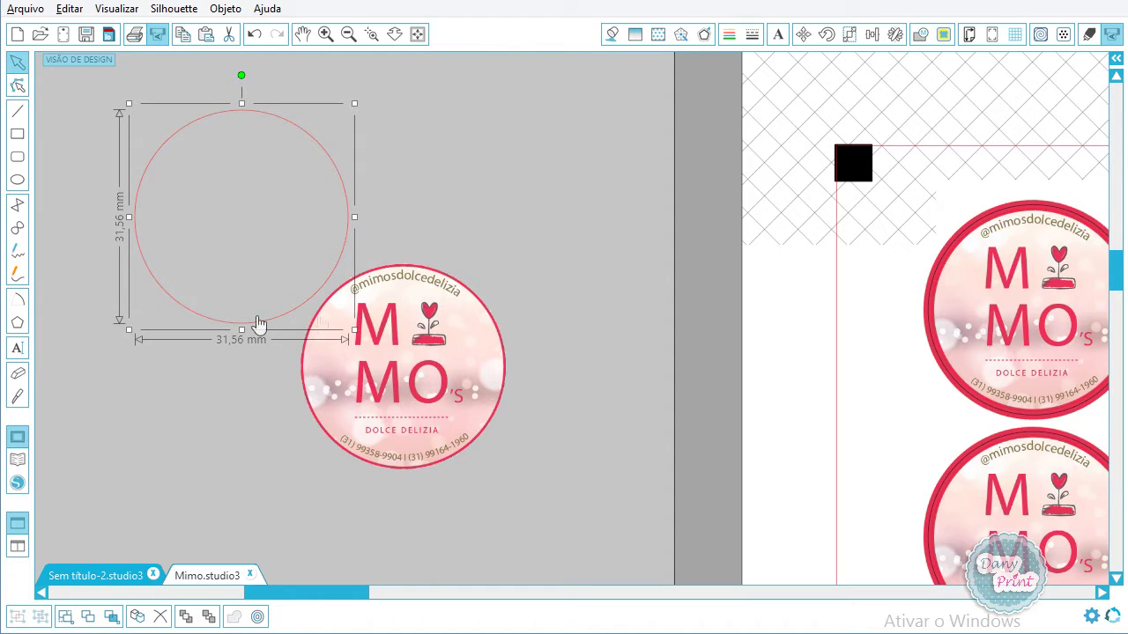
pyautogui.click(549, 506)
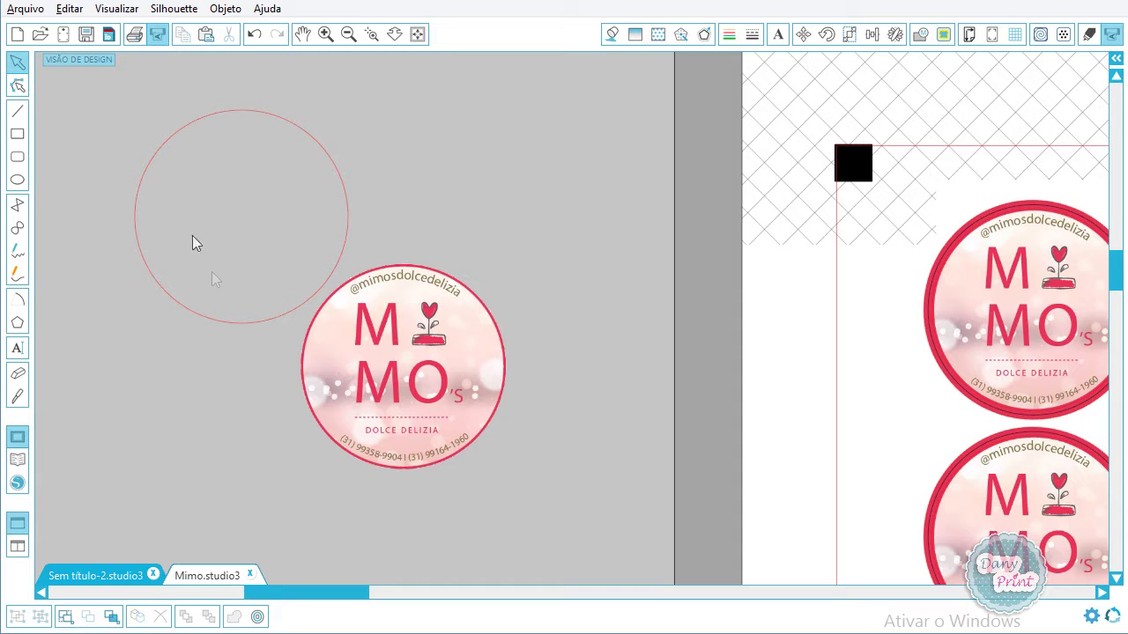
# - Align the logo and the drawn circle to a common centre
pyautogui.click(214, 321)
pyautogui.click(333, 386)
pyautogui.keyDown('shift'); pyautogui.click(239, 335); pyautogui.keyUp('shift')
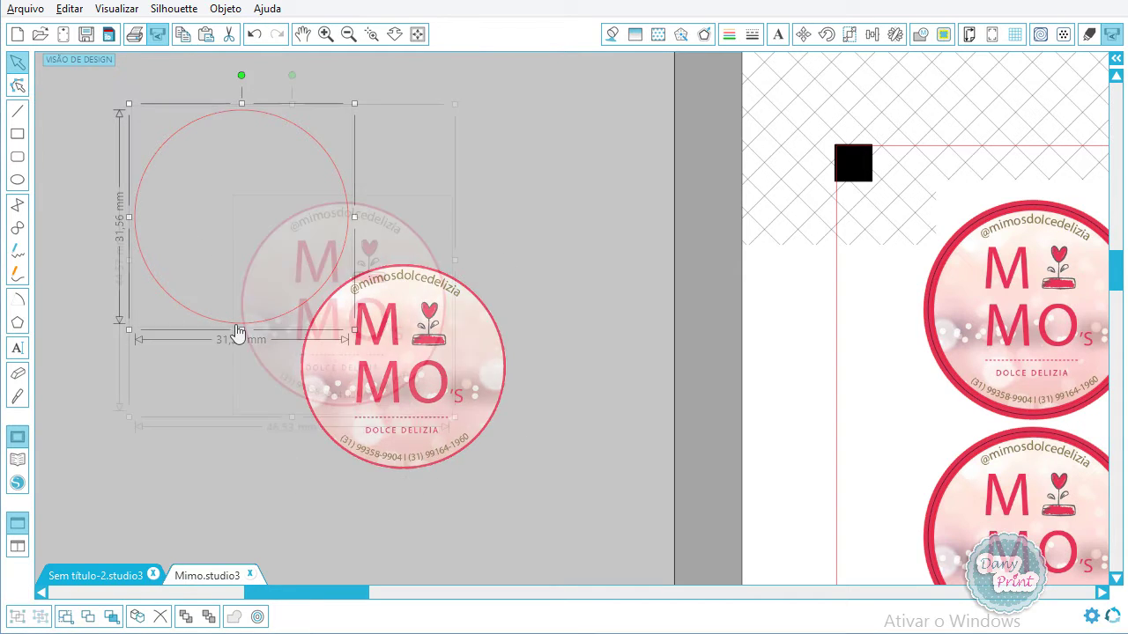
pyautogui.click(872, 35)
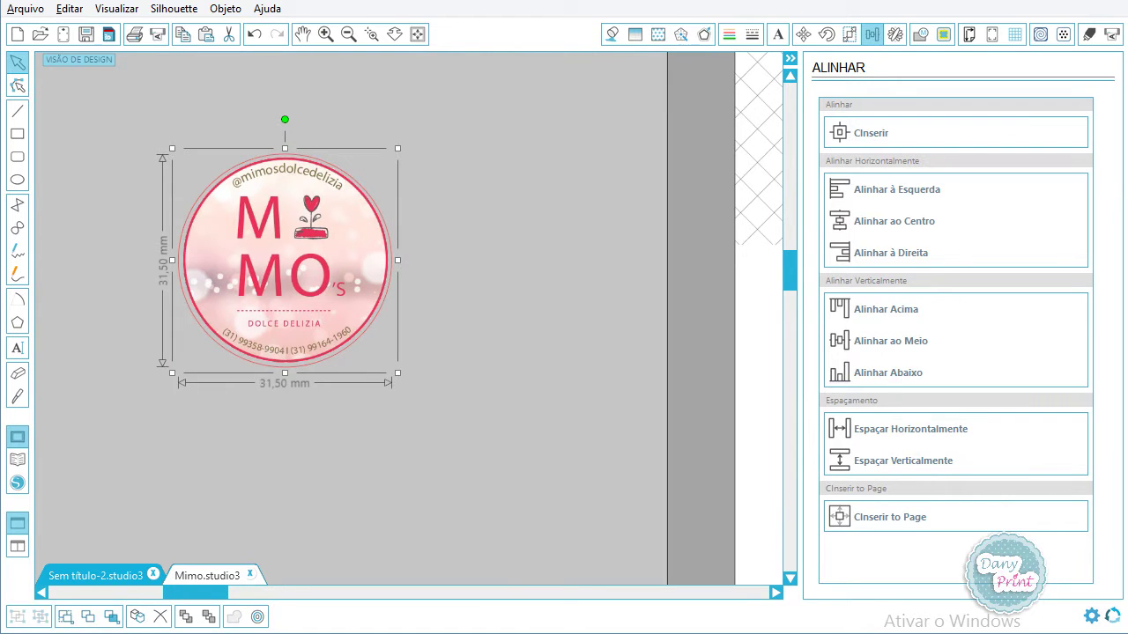
# - Move the logo off the circle and fill the circle with the dark pink sampled from the logo's border
pyautogui.moveTo(285, 264); pyautogui.dragTo(498, 347)
pyautogui.click(283, 368)
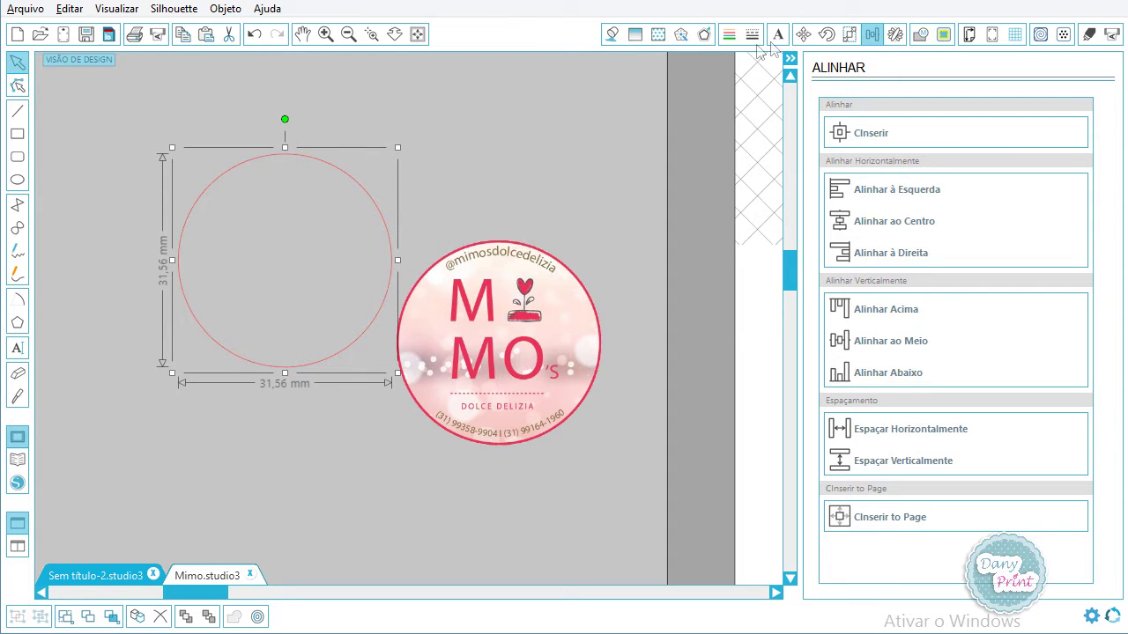
pyautogui.click(612, 34)
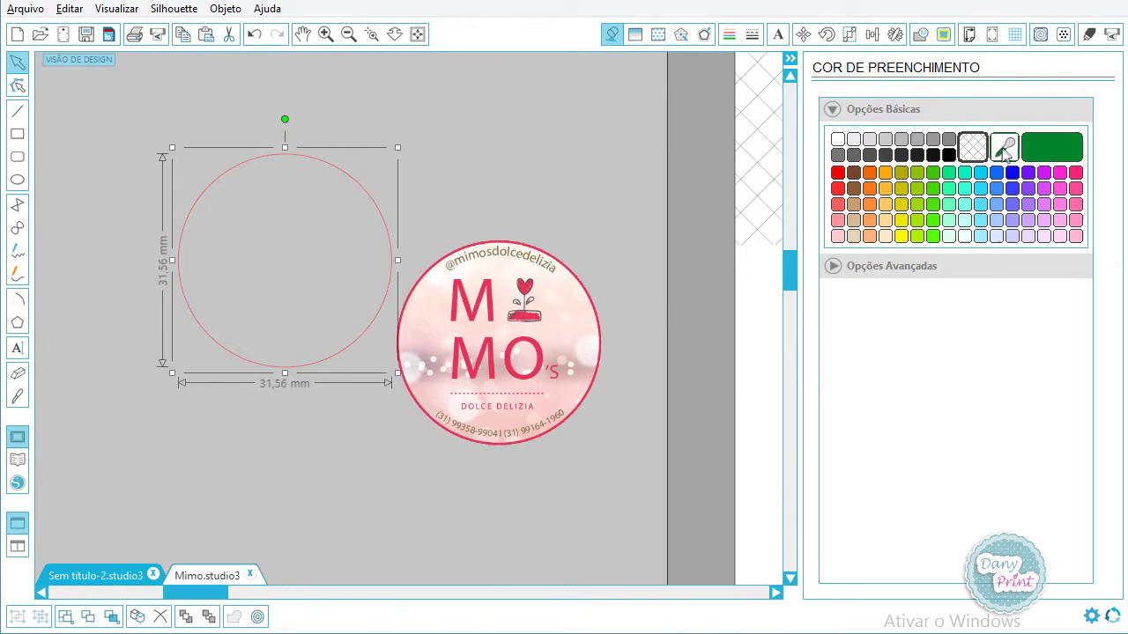
pyautogui.click(1005, 151)
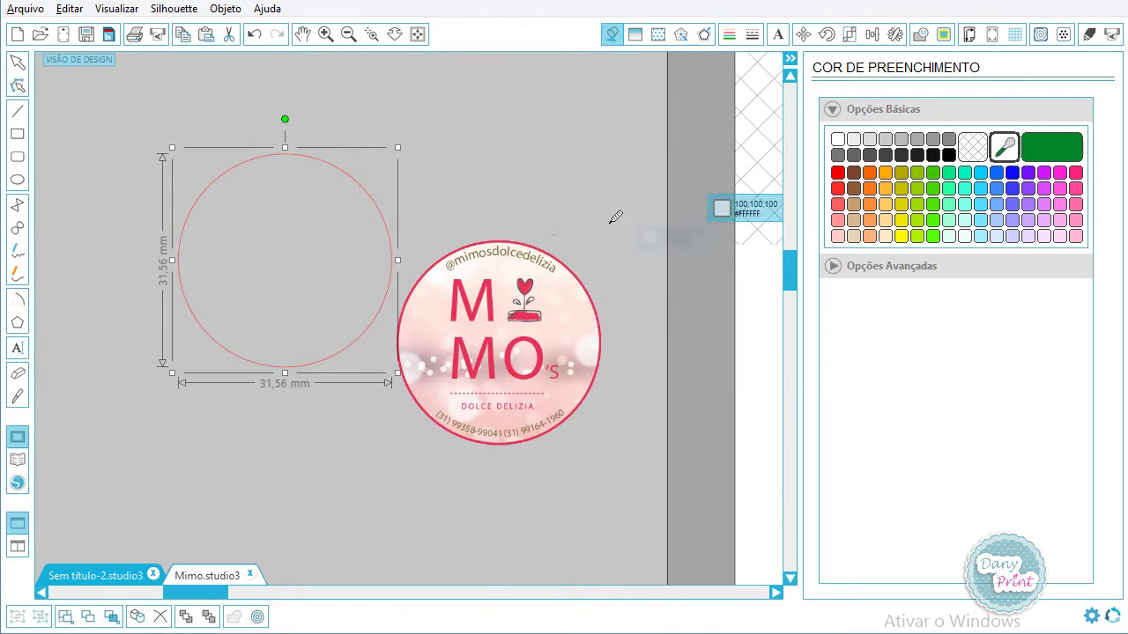
pyautogui.click(510, 247)
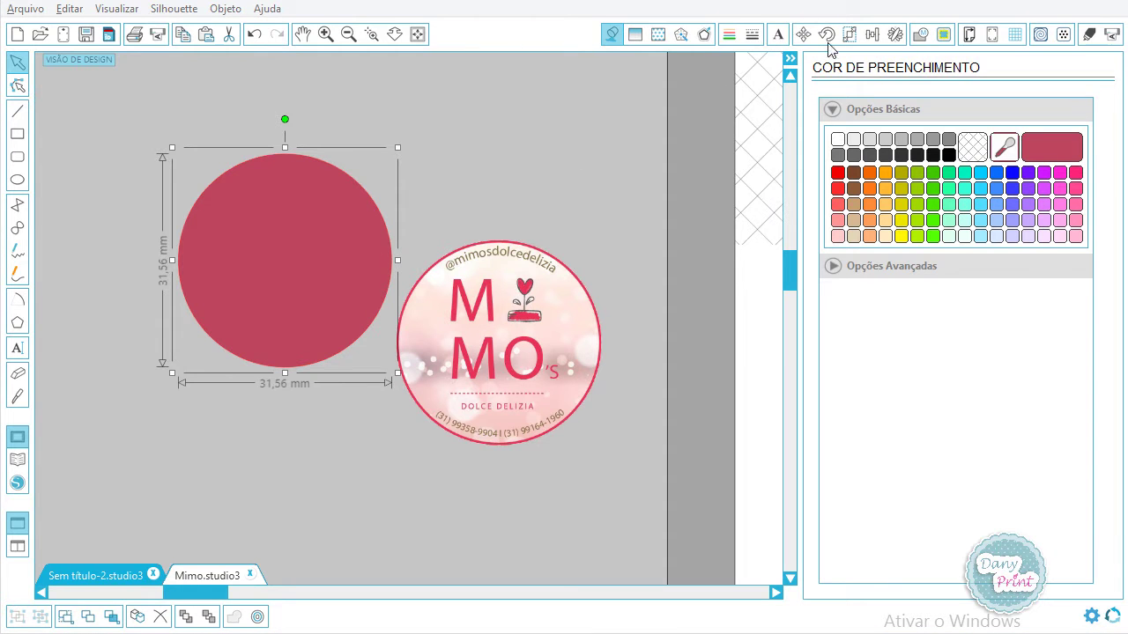
# - Offset the filled circle outward by 2.0 mm with rounded corners and fill the offset circle with the same dark pink
pyautogui.click(704, 35)
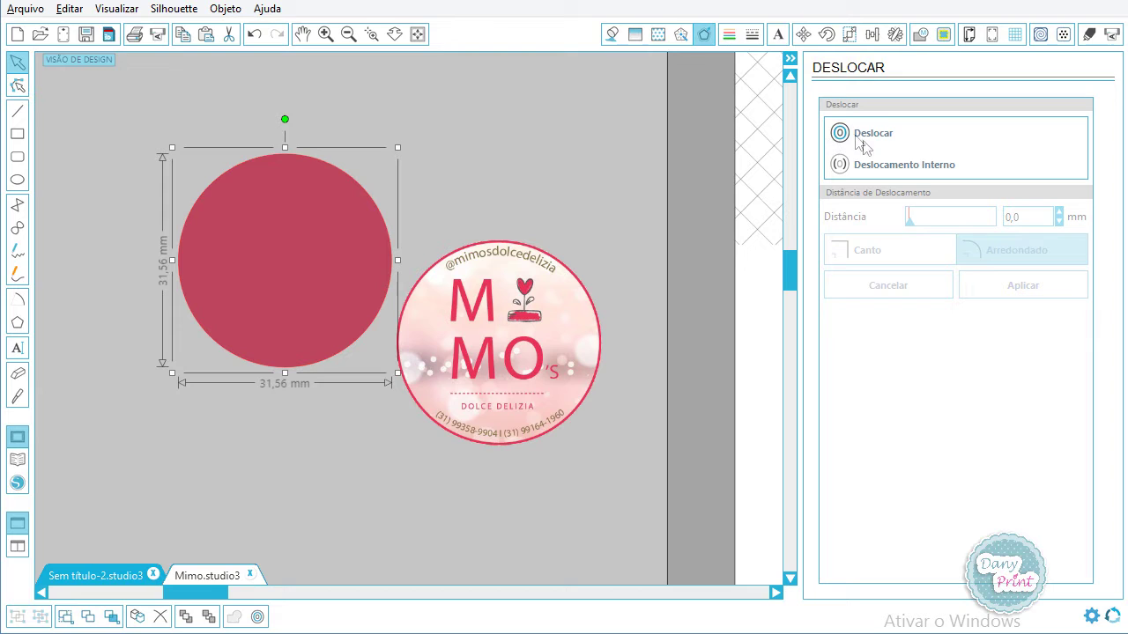
pyautogui.click(867, 139)
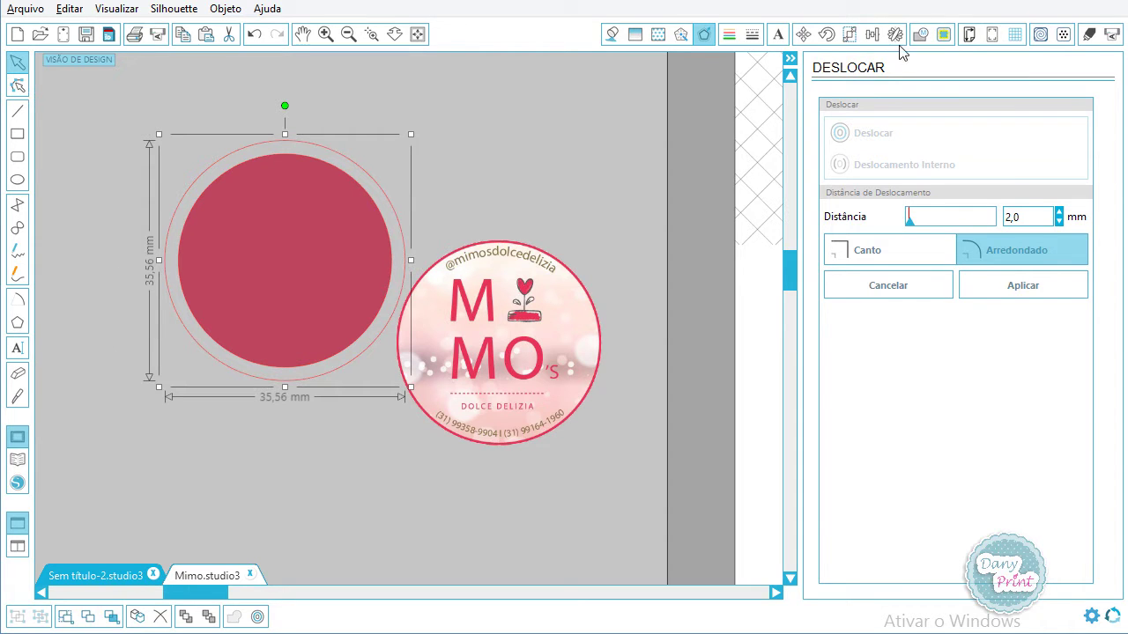
pyautogui.click(614, 36)
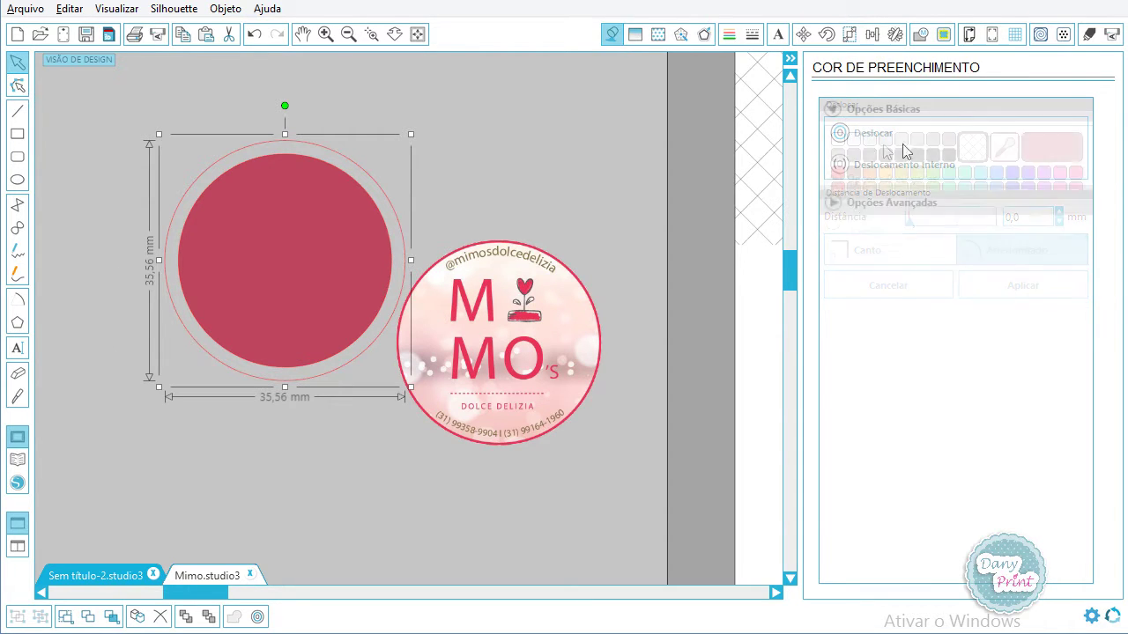
pyautogui.moveTo(1051, 148); pyautogui.dragTo(374, 236)
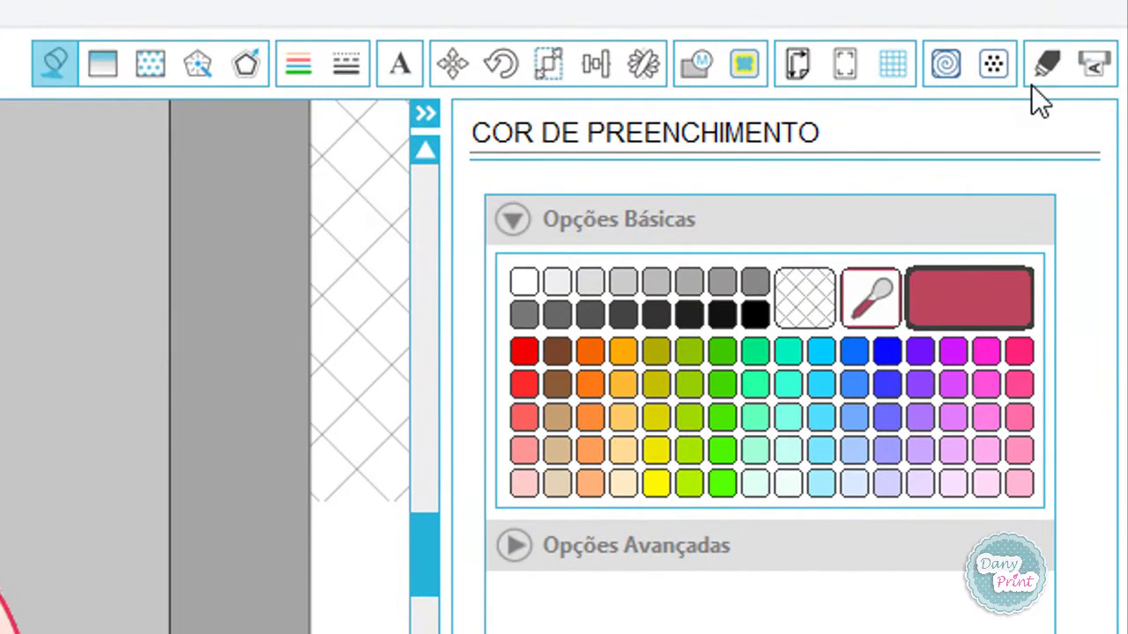
# - Set the outer offset circle's cut style to Sem Corte and return to the fill colour settings
pyautogui.click(1050, 64)
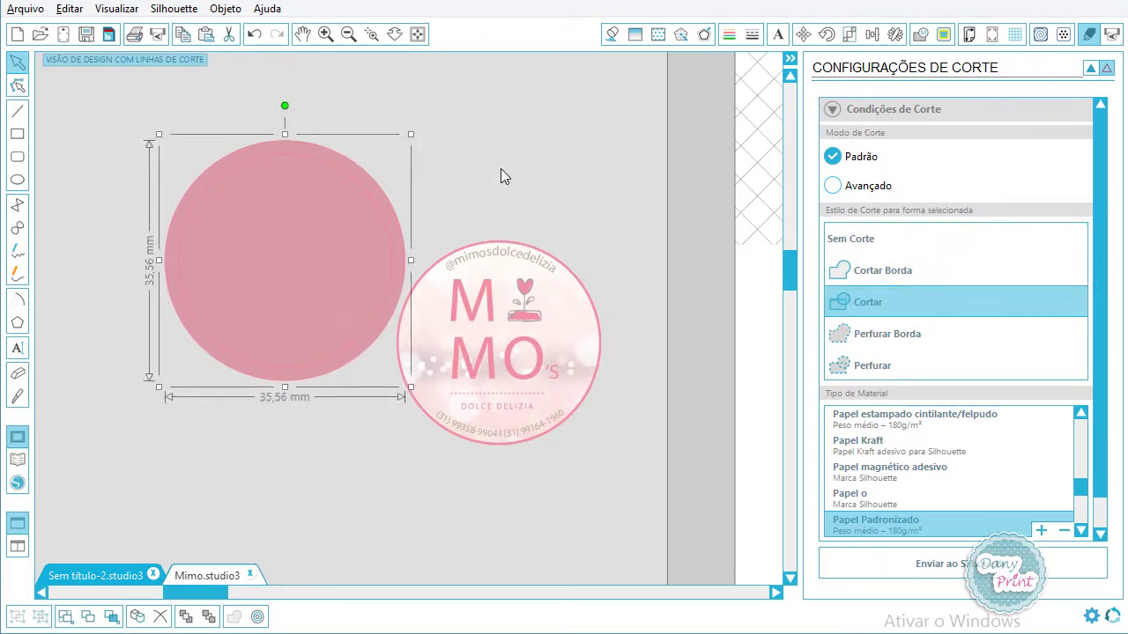
pyautogui.click(123, 288)
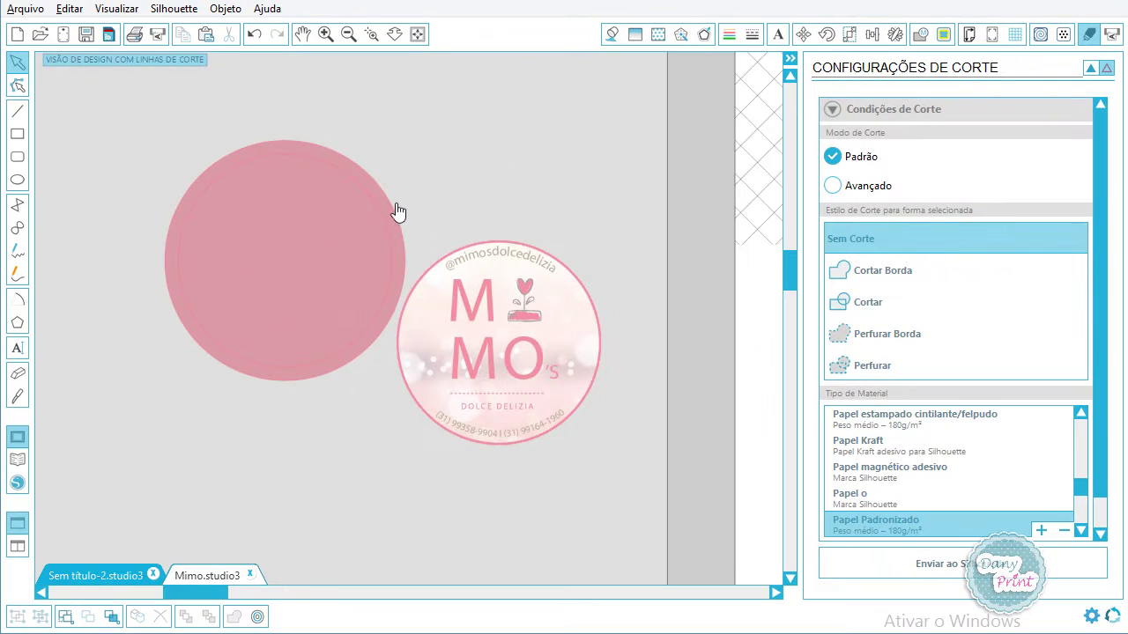
pyautogui.click(129, 293)
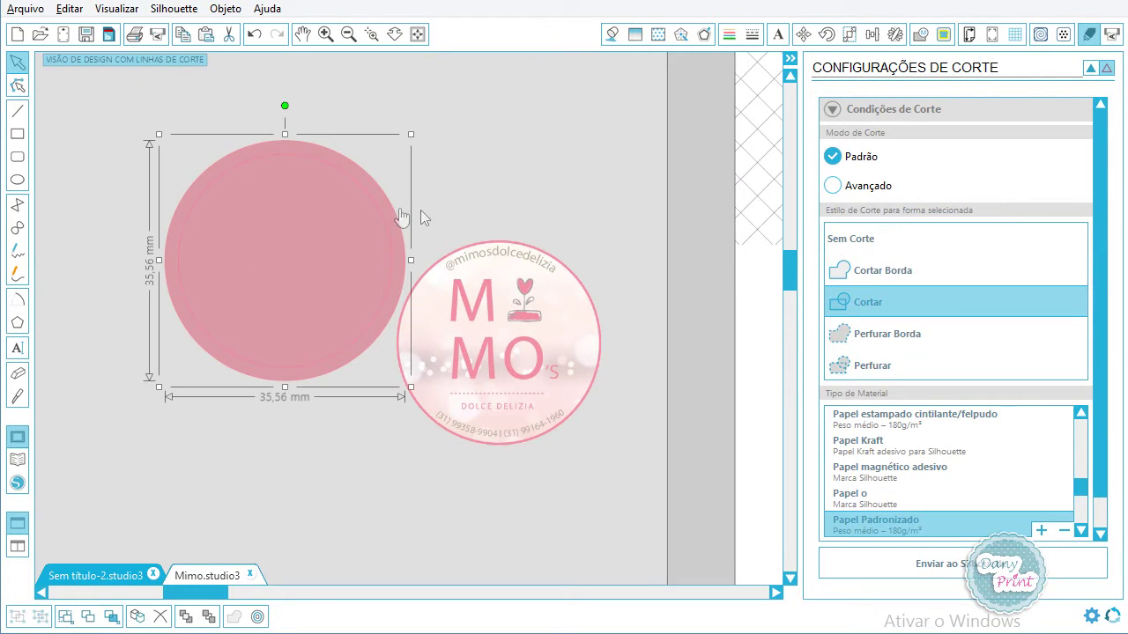
pyautogui.click(858, 244)
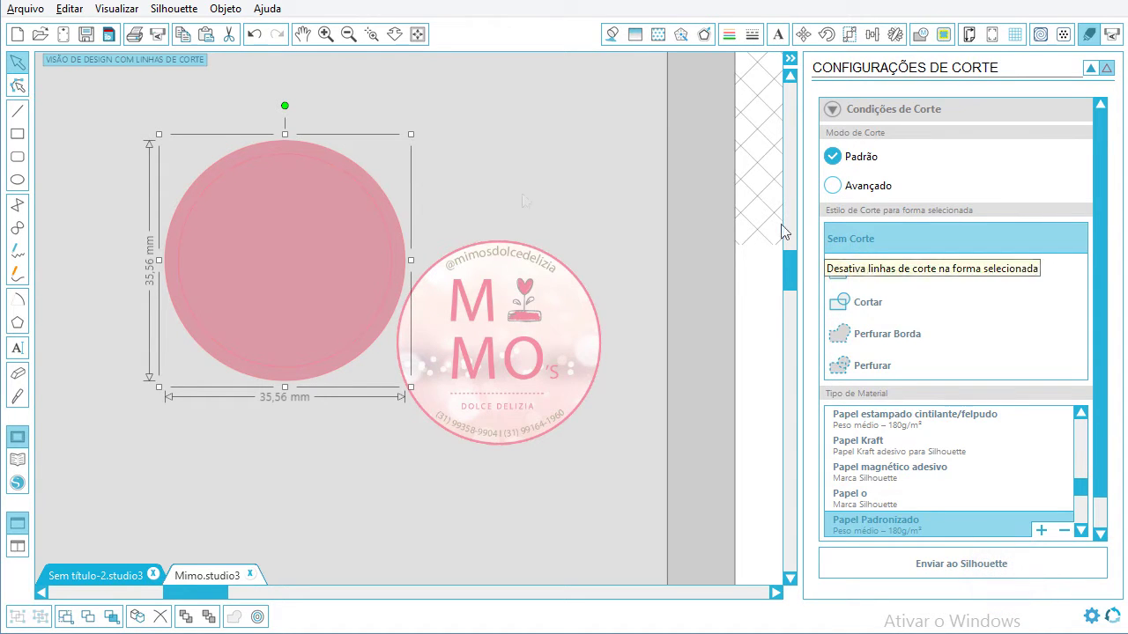
pyautogui.click(530, 191)
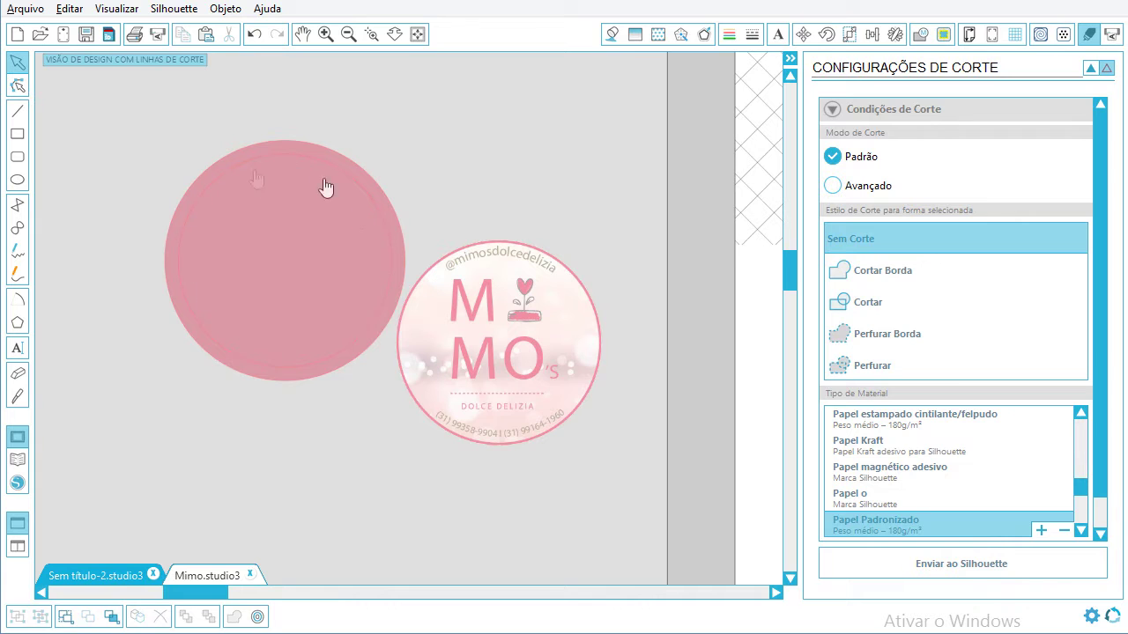
pyautogui.click(611, 34)
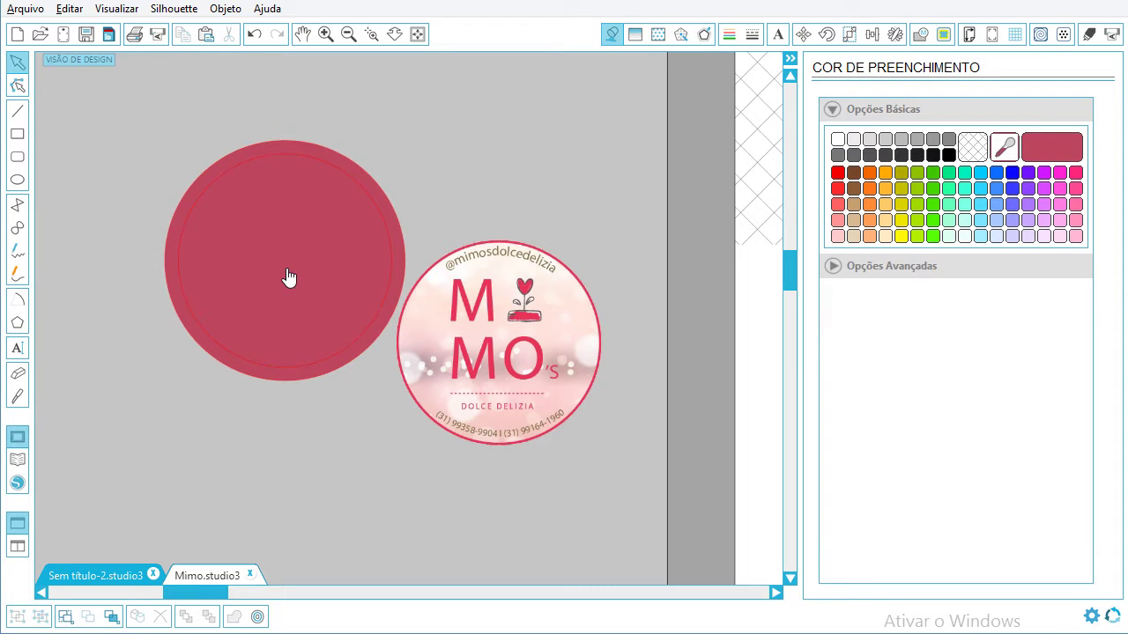
# - Move the logo partly over the pink circles and bring it to the front of them
pyautogui.moveTo(475, 397); pyautogui.dragTo(385, 385)
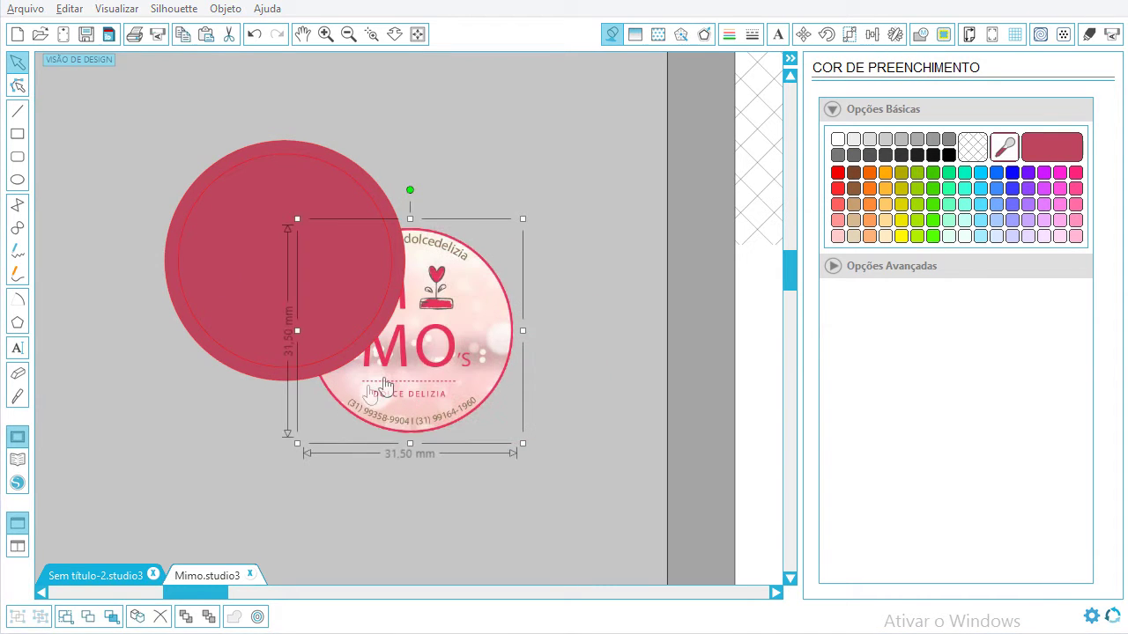
pyautogui.rightClick(366, 380)
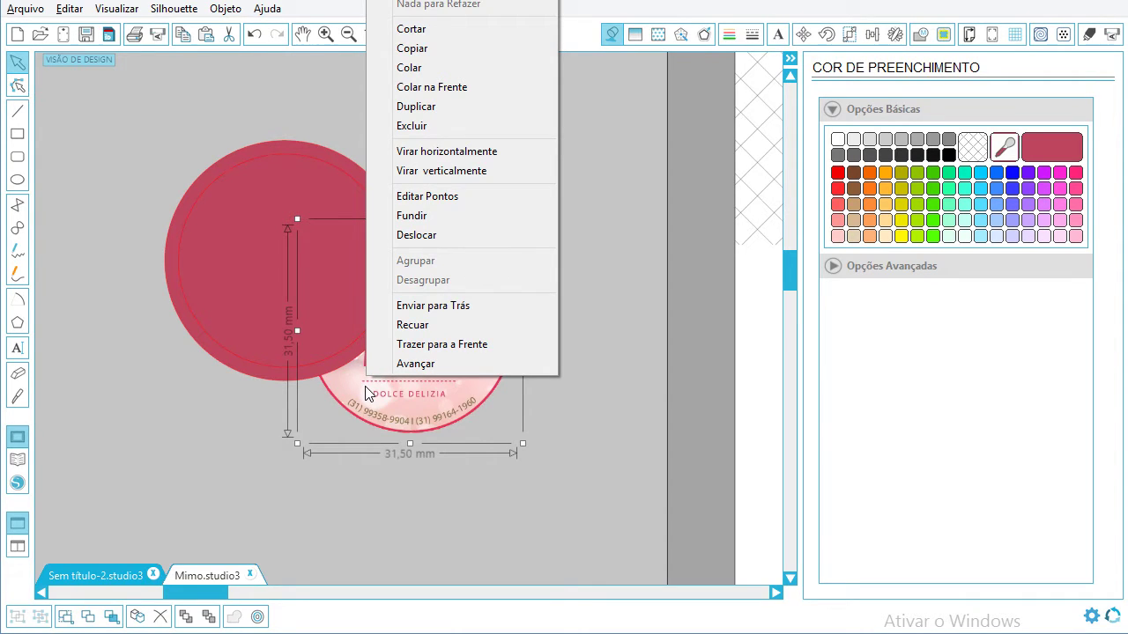
pyautogui.click(420, 363)
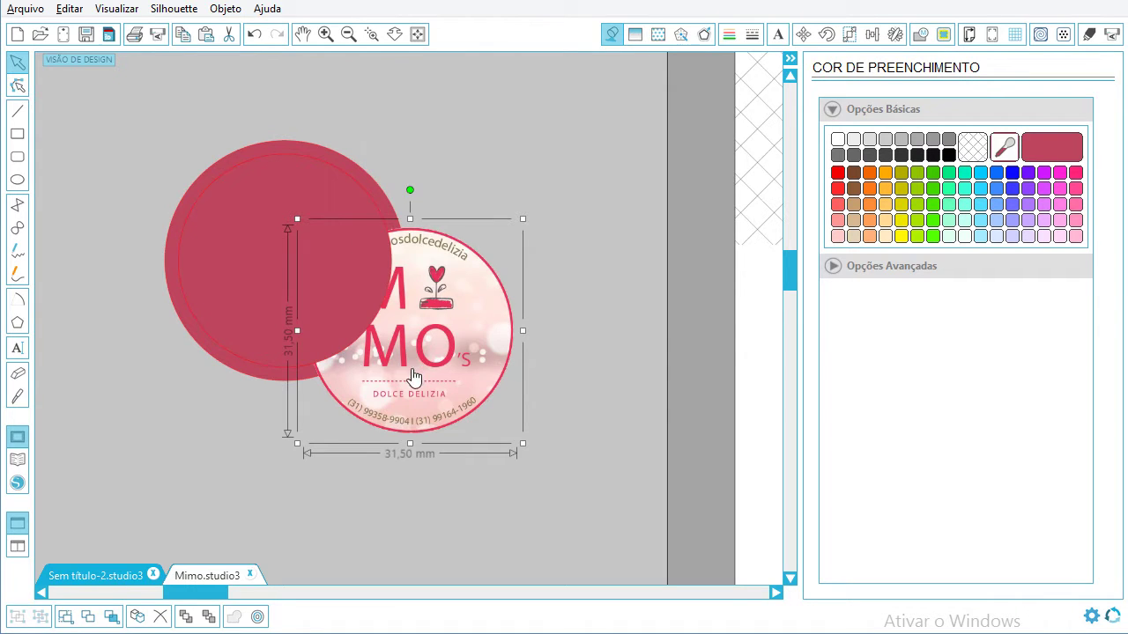
pyautogui.rightClick(415, 371)
pyautogui.click(450, 356)
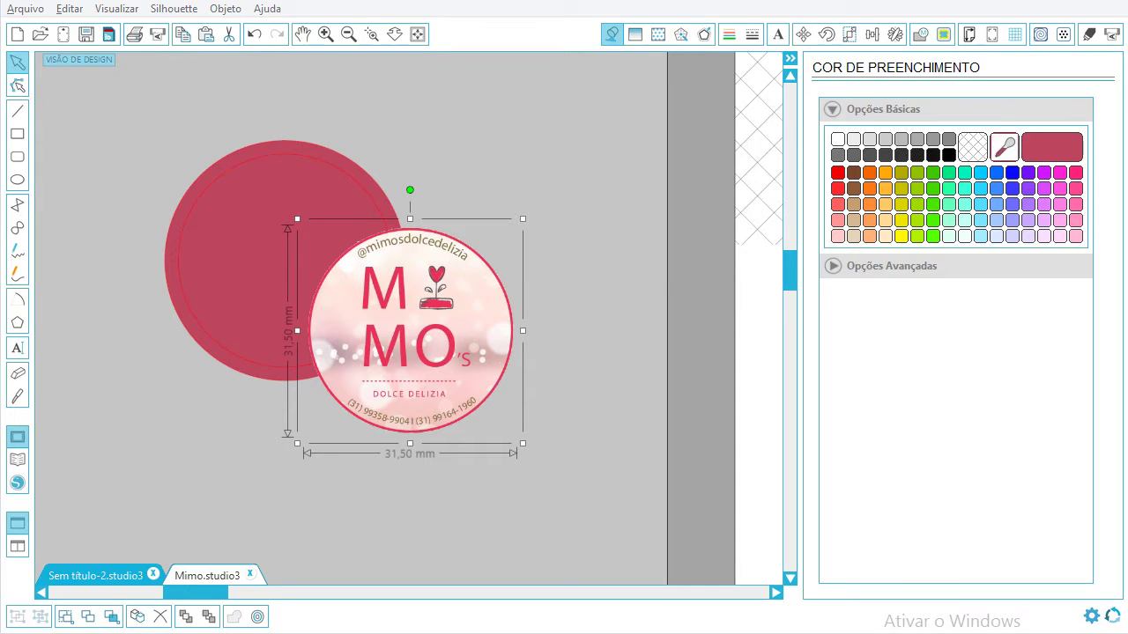
# - Position the logo by hand so it sits centred inside the two pink circles
pyautogui.hotkey('ctrl', 'z')
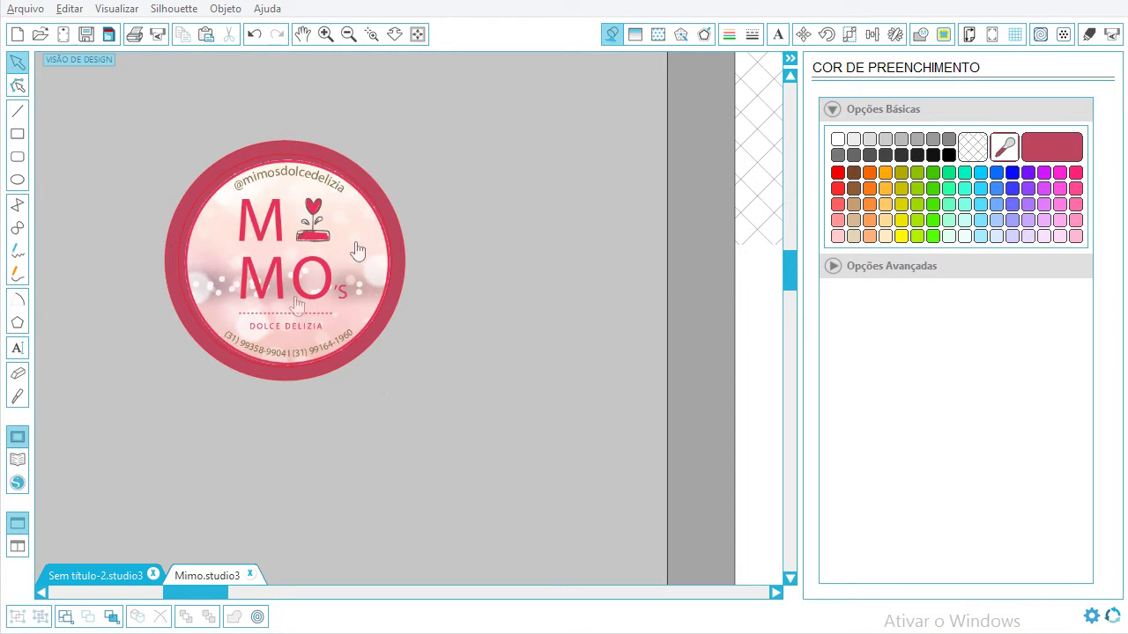
pyautogui.click(291, 263)
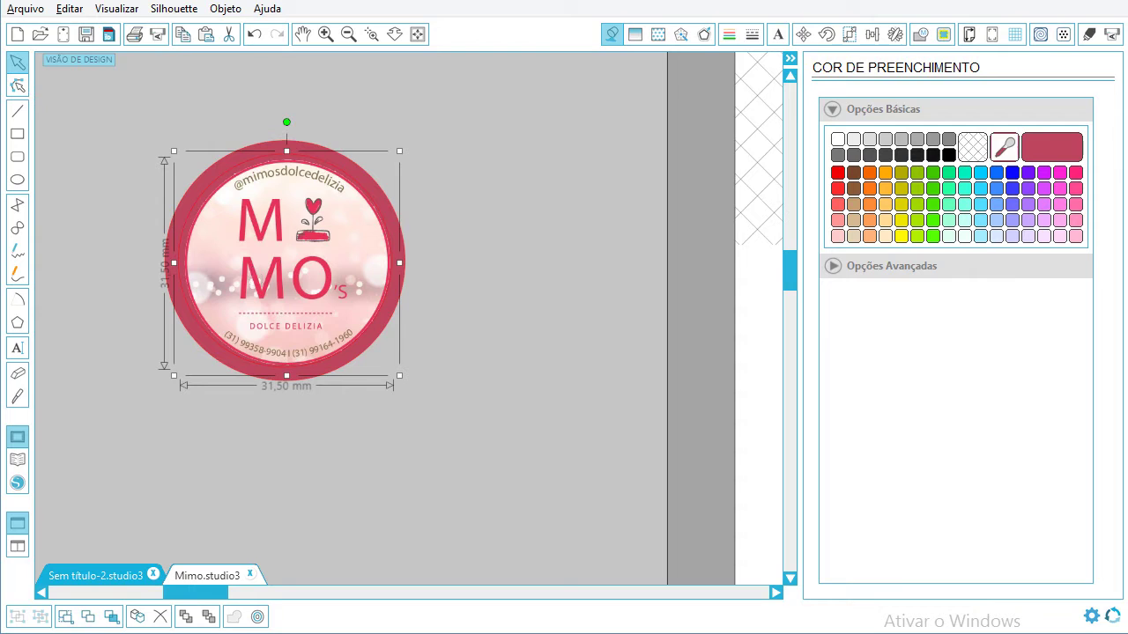
pyautogui.moveTo(291, 262); pyautogui.dragTo(288, 261)
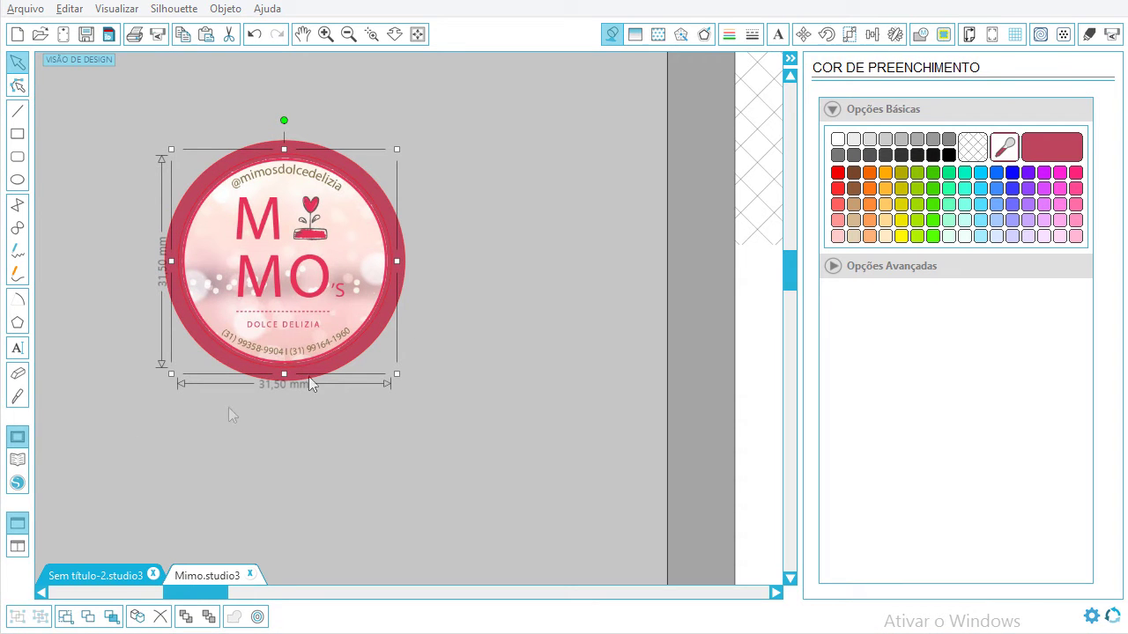
pyautogui.click(455, 393)
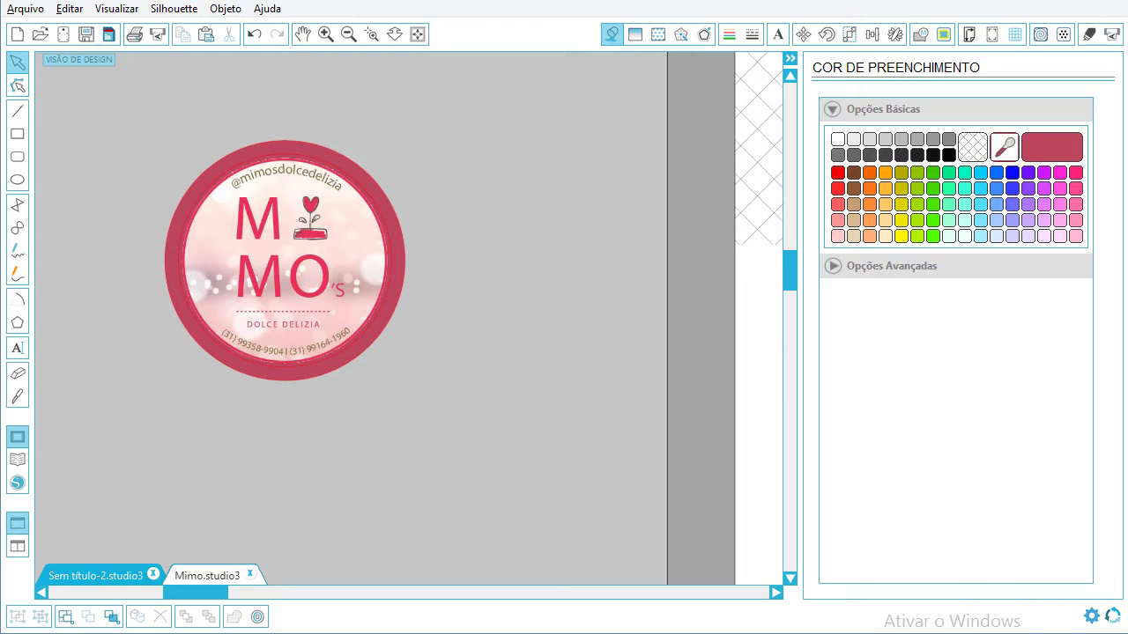
# - Group the logo and both pink circles into one sticker object and deselect it
pyautogui.hotkey('ctrl', 'a')
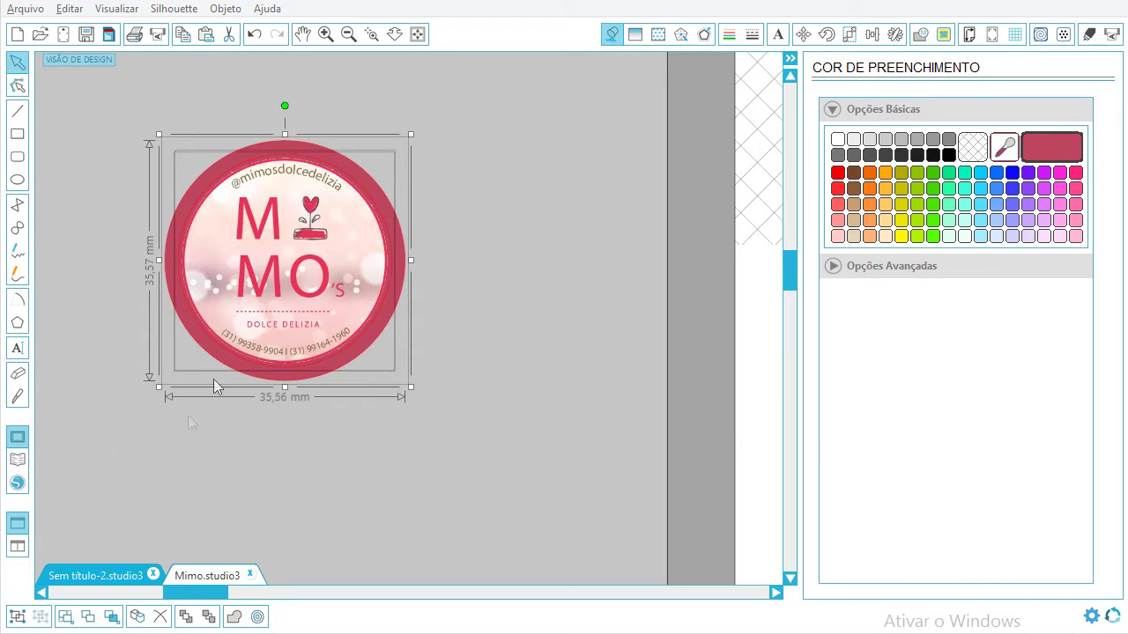
pyautogui.rightClick(251, 280)
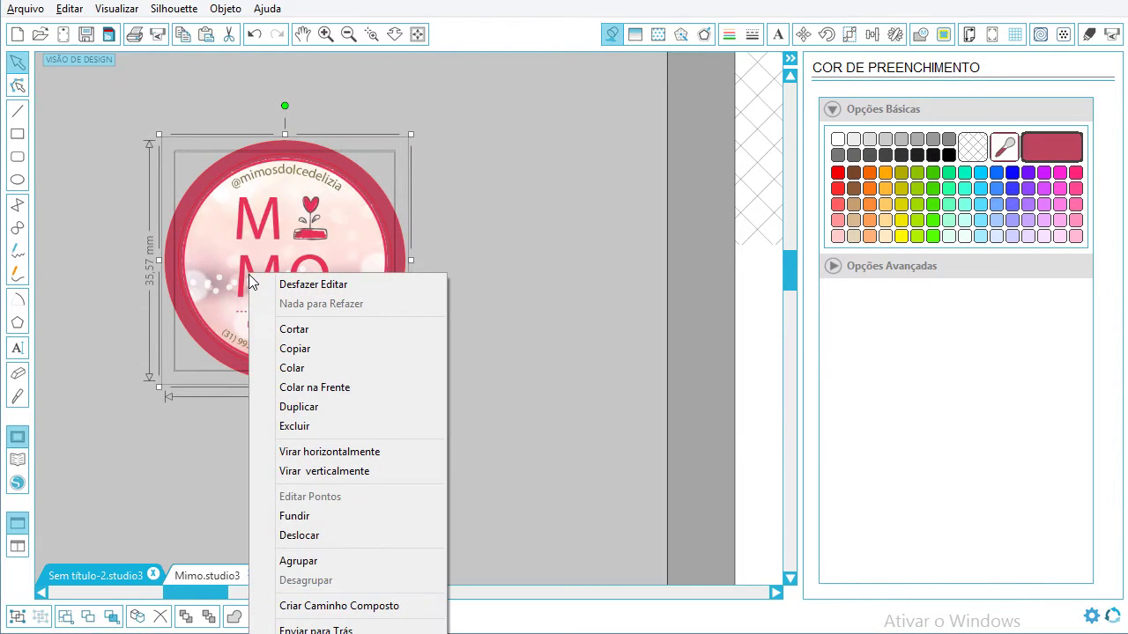
pyautogui.click(304, 561)
pyautogui.click(444, 432)
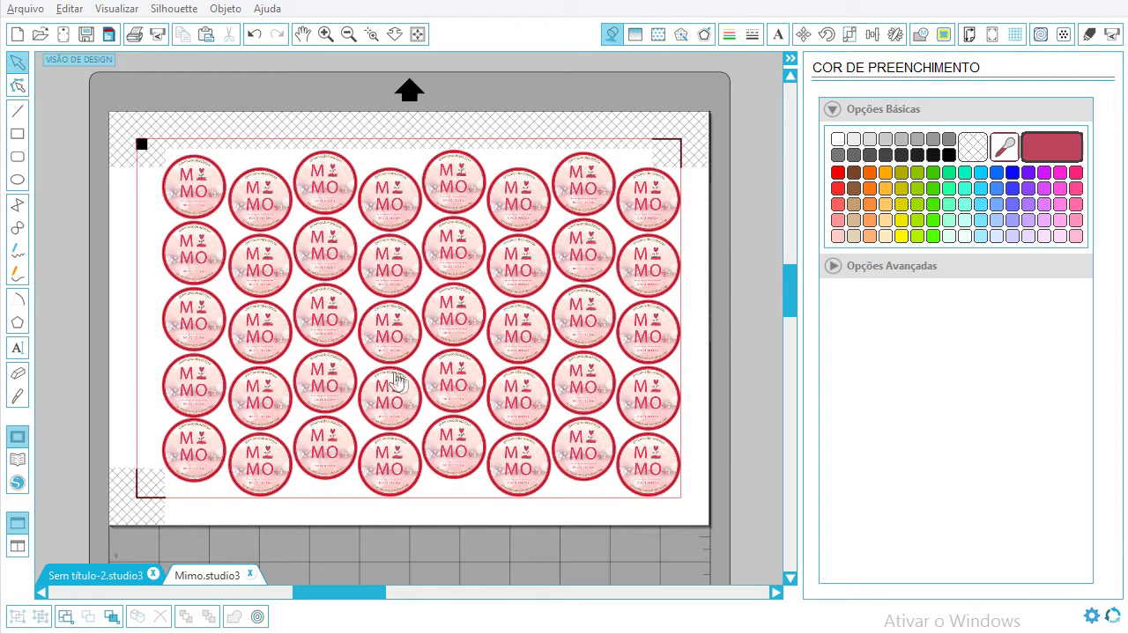
# - Inspect the cut line on a sticker's border up close and review the blade, speed and thickness settings for Papel Padronizado
pyautogui.click(1089, 39)
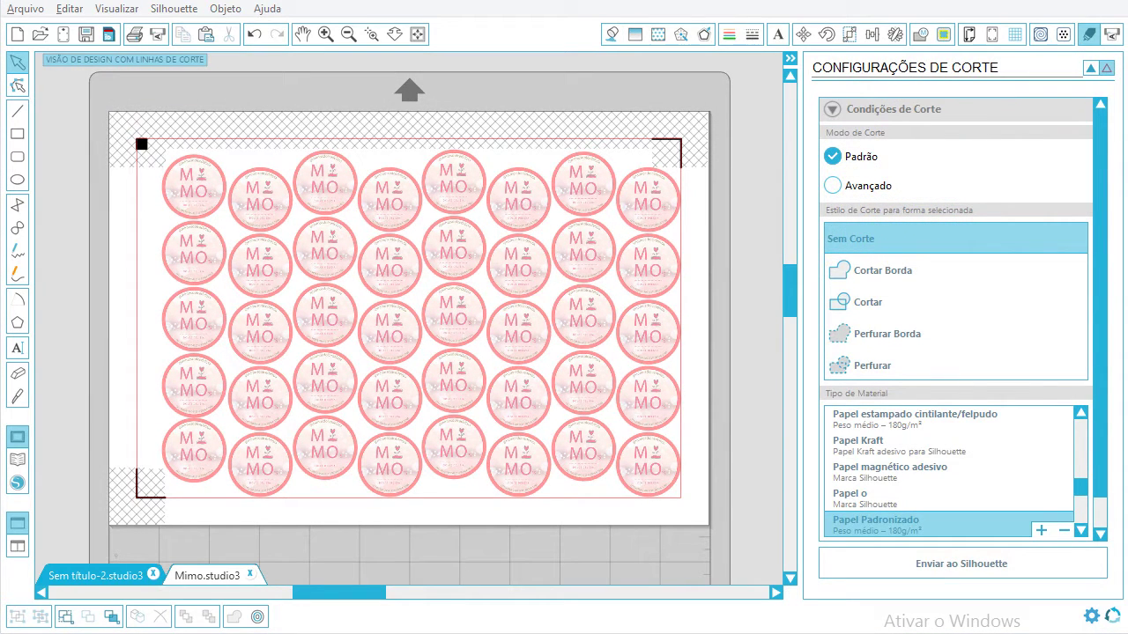
pyautogui.scroll(10, 416, 325)
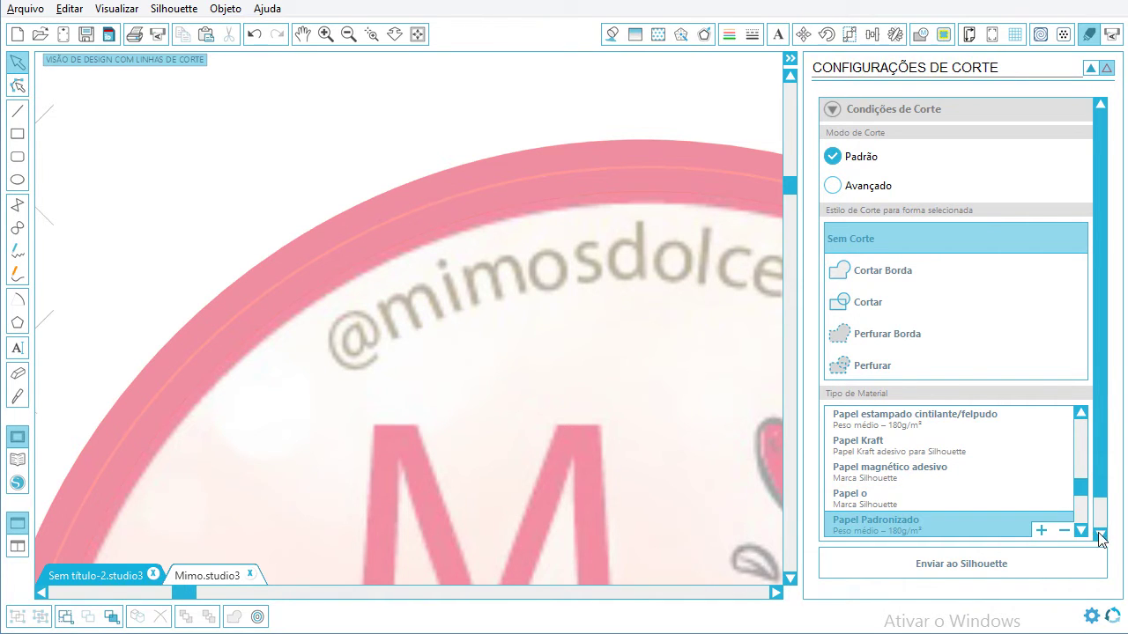
pyautogui.scroll(-2, 896, 436)
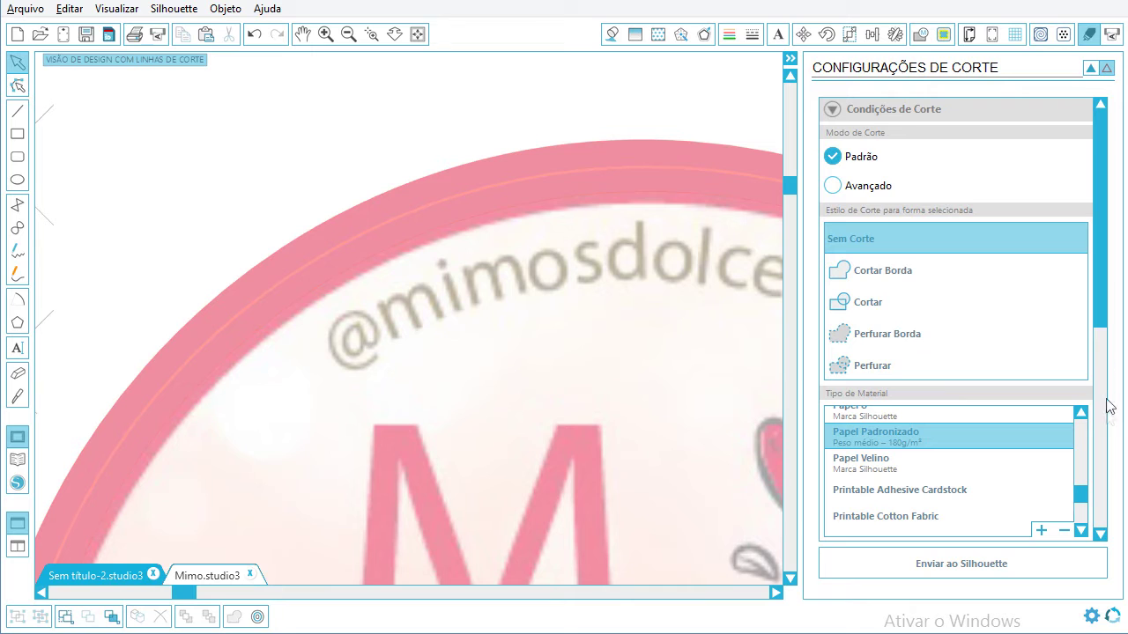
pyautogui.scroll(-5, 837, 379)
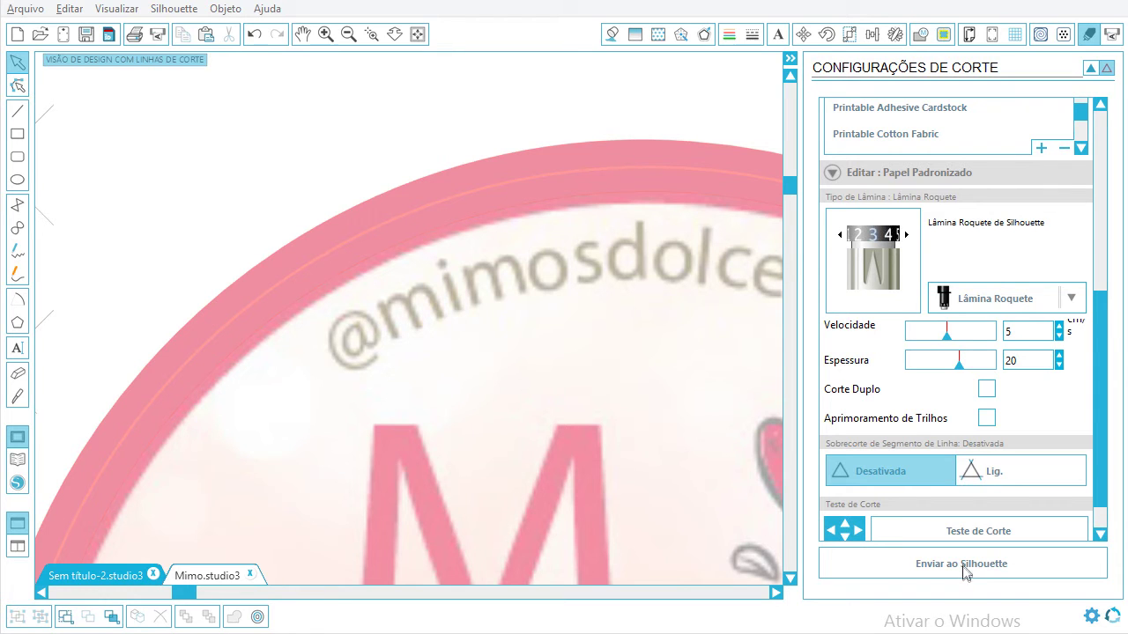
# - Print one copy of the sticker sheet on the EPSON T50 Series (Copiar 1) printer
pyautogui.click(136, 35)
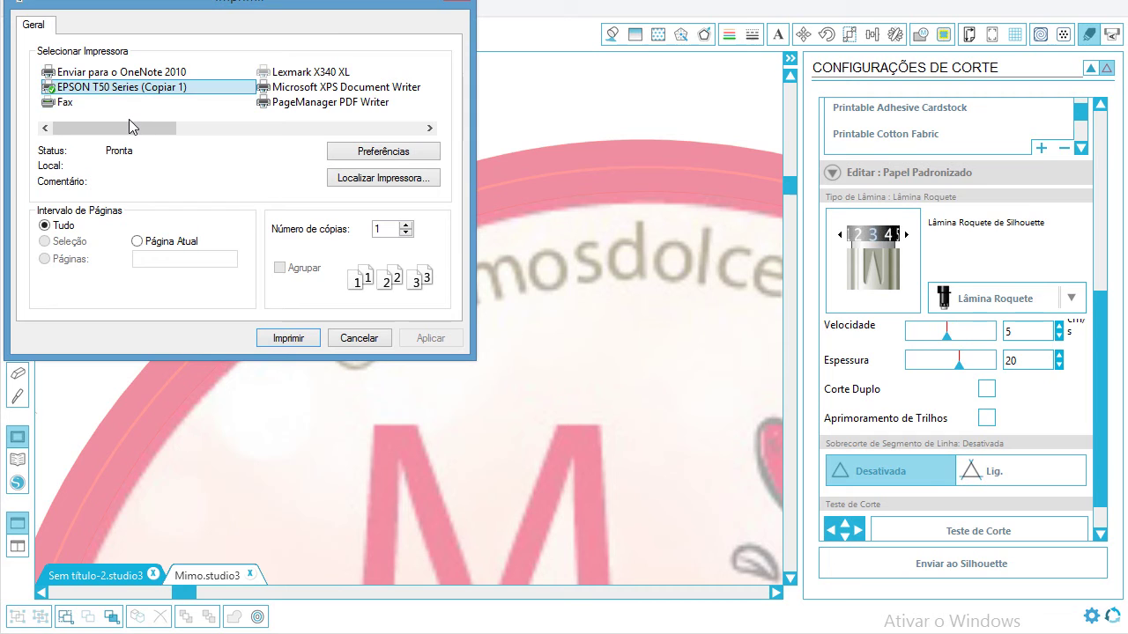
pyautogui.click(288, 338)
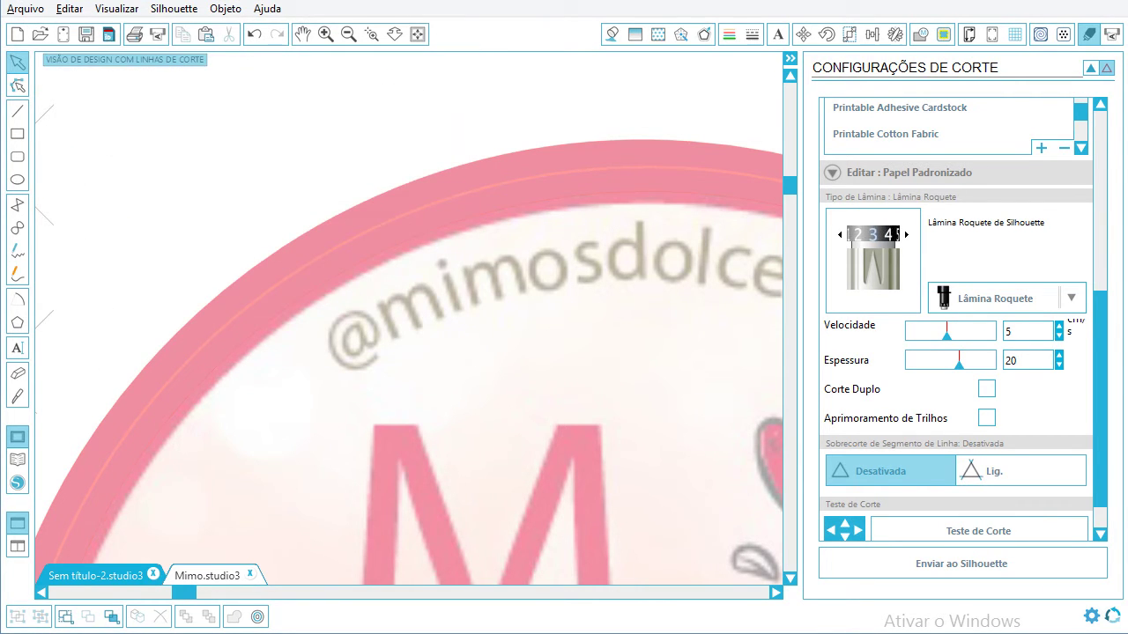